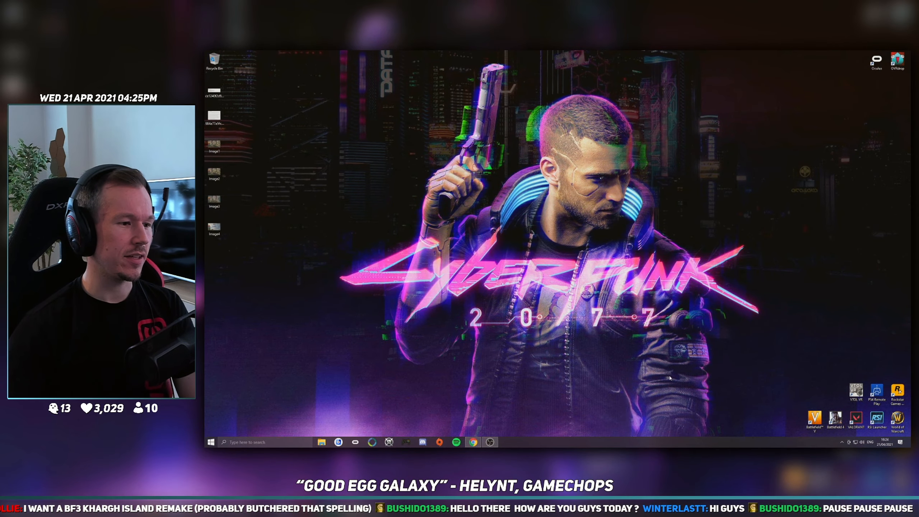
- Switch from the desktop to the Chrome window showing the 'A Battlefield 6 leak' post
key(alt+Tab)
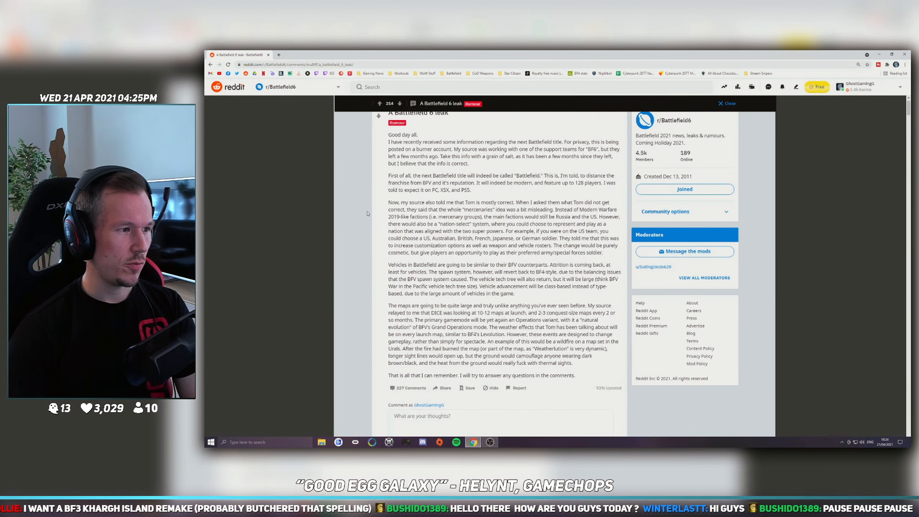
scroll(367, 213, up, 1)
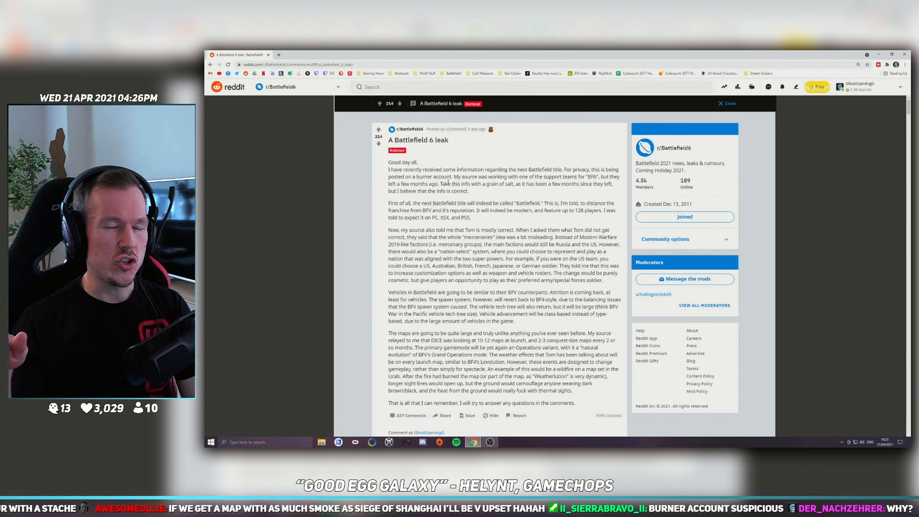
scroll(379, 218, down, 1)
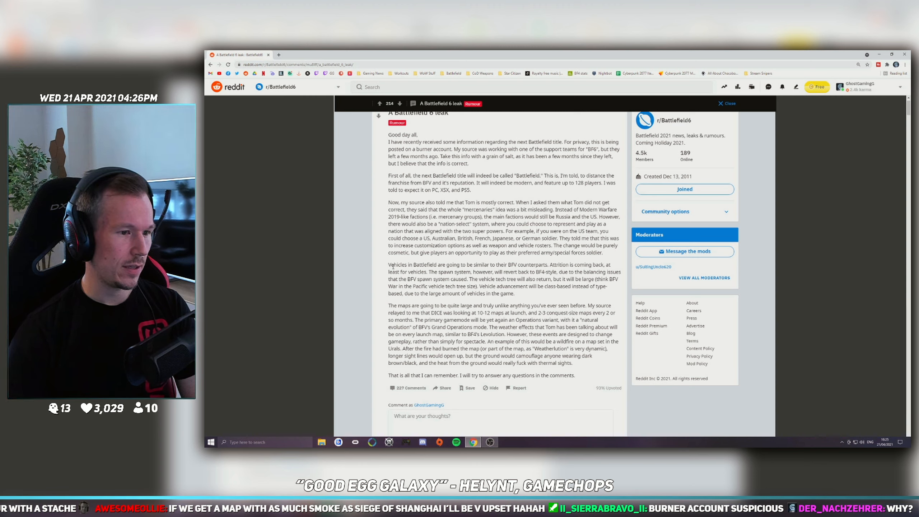
- Highlight the whole paragraph about vehicles and the BF4-style spawn system
drag(389, 264, 530, 296)
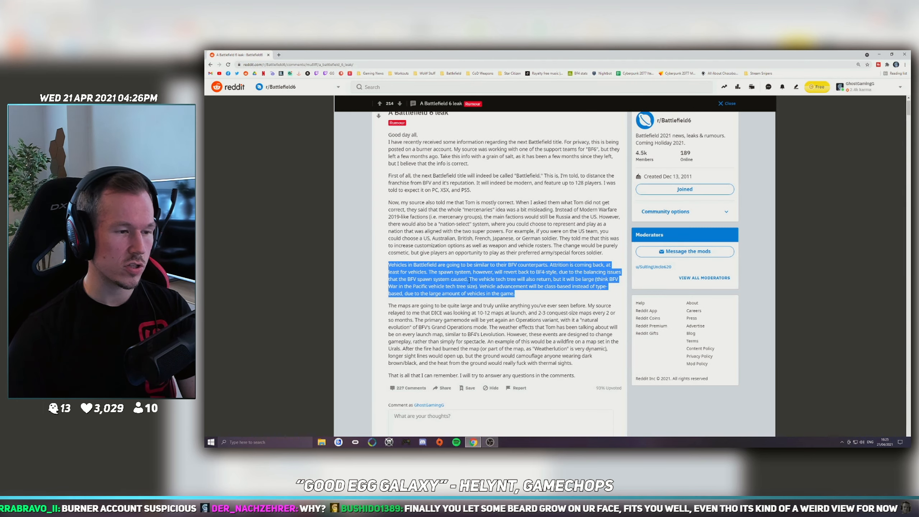
scroll(488, 287, down, 1)
scroll(510, 294, up, 1)
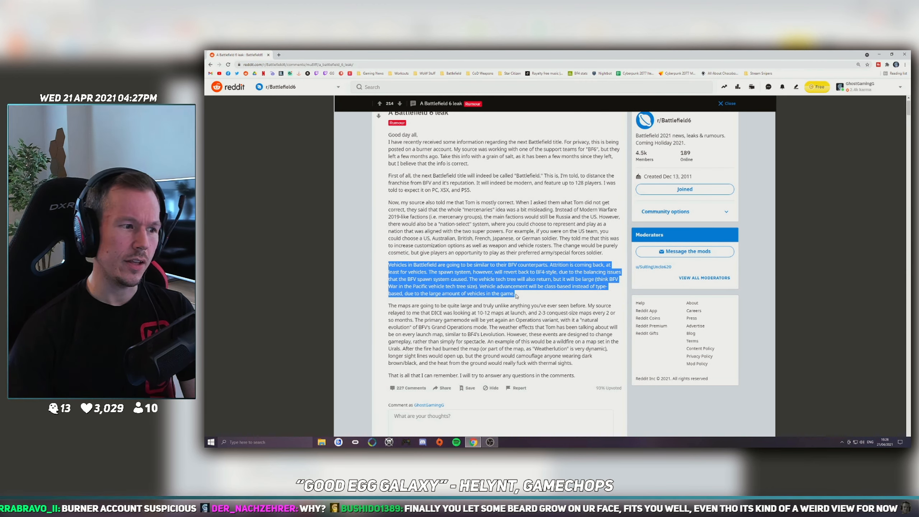
- Highlight 'Attrition is coming back, at least for vehicles.' briefly, then clear all highlighting
click(550, 266)
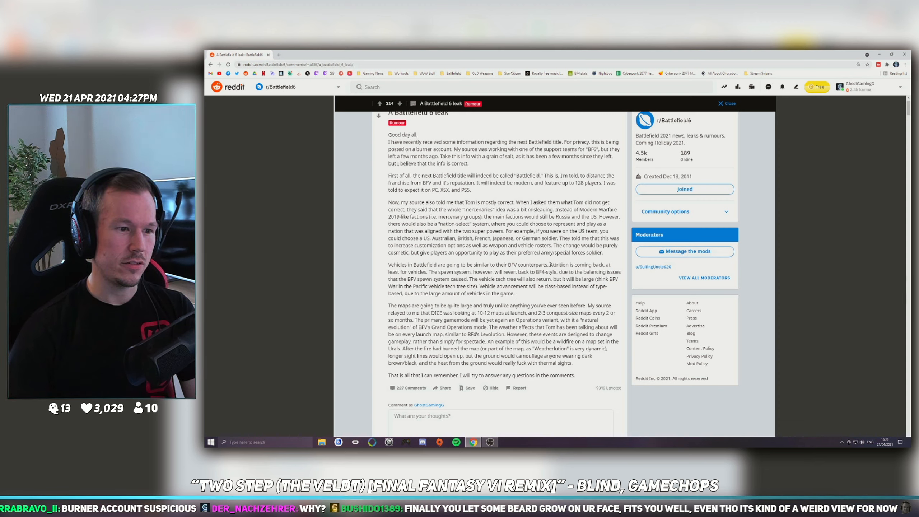
drag(602, 266, 426, 274)
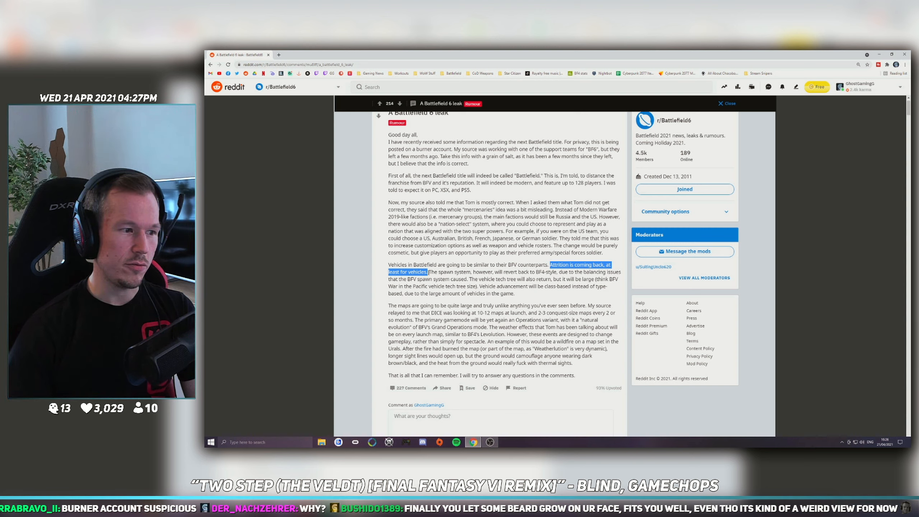
key(shift+Right)
drag(432, 273, 437, 273)
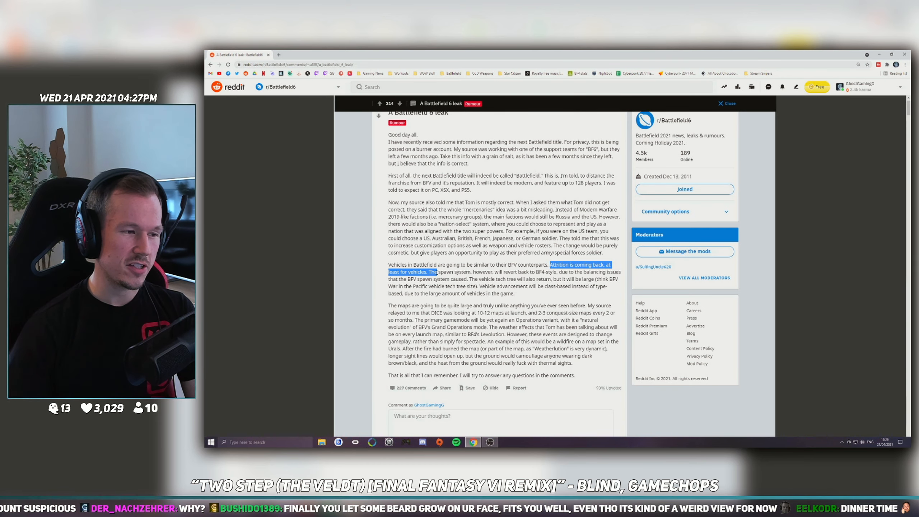
click(437, 272)
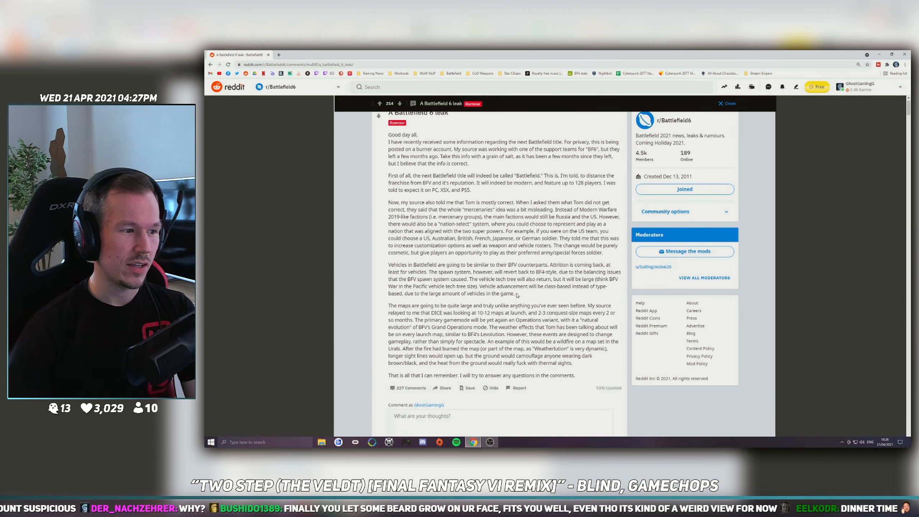
drag(516, 295, 383, 265)
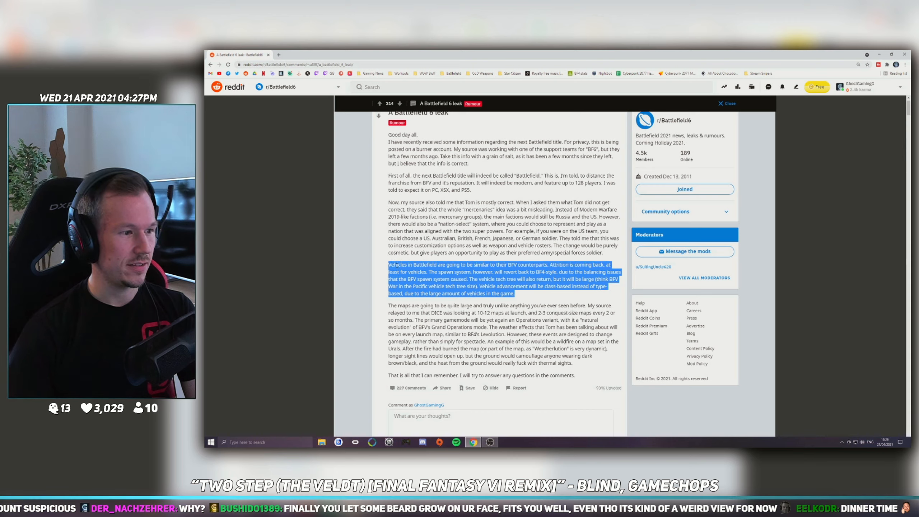
click(407, 265)
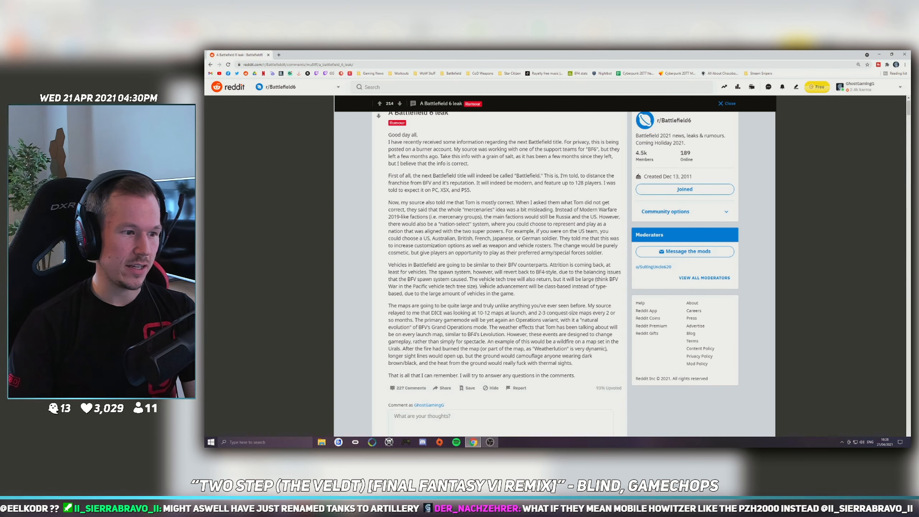
mouse_move(533, 287)
mouse_down()
mouse_move(560, 287)
mouse_move(414, 294)
mouse_move(493, 293)
mouse_up()
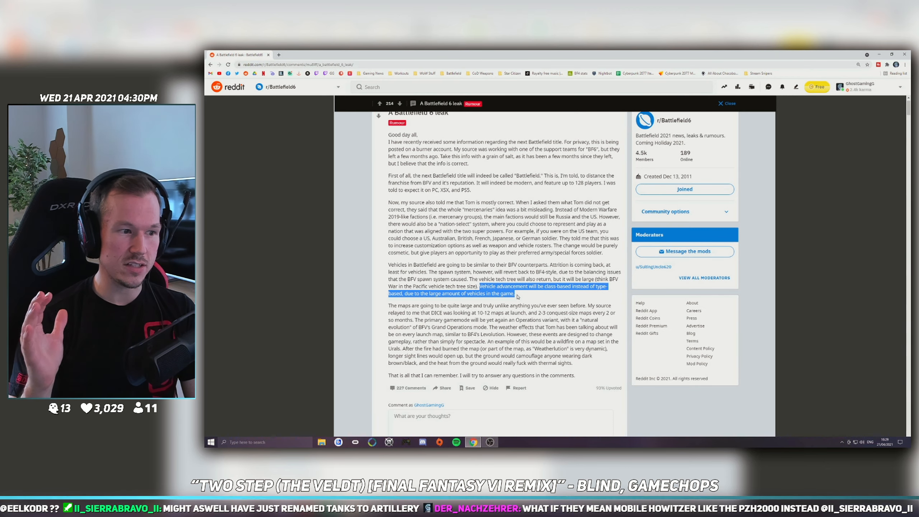
click(501, 292)
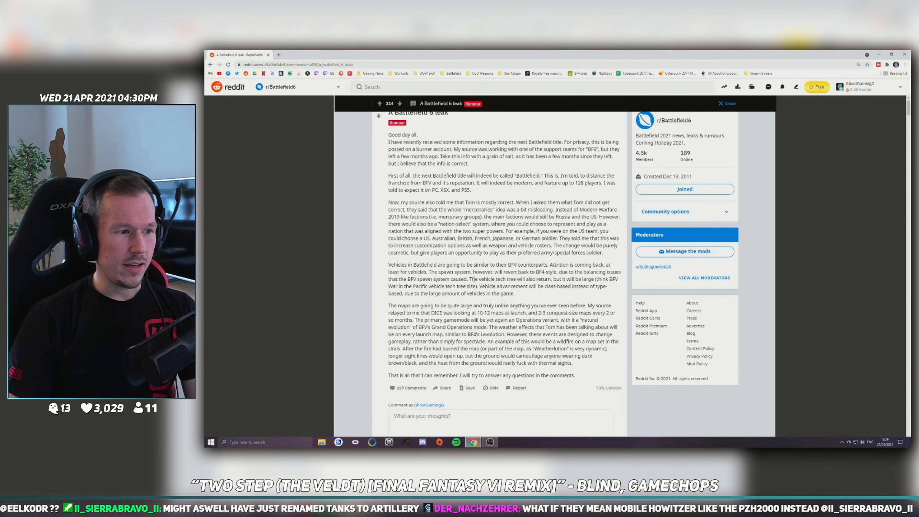
- Highlight the sentence about the vehicle tech tree returning large, like BFV War in the Pacific
mouse_move(468, 280)
mouse_down()
mouse_move(575, 280)
mouse_move(396, 287)
mouse_up()
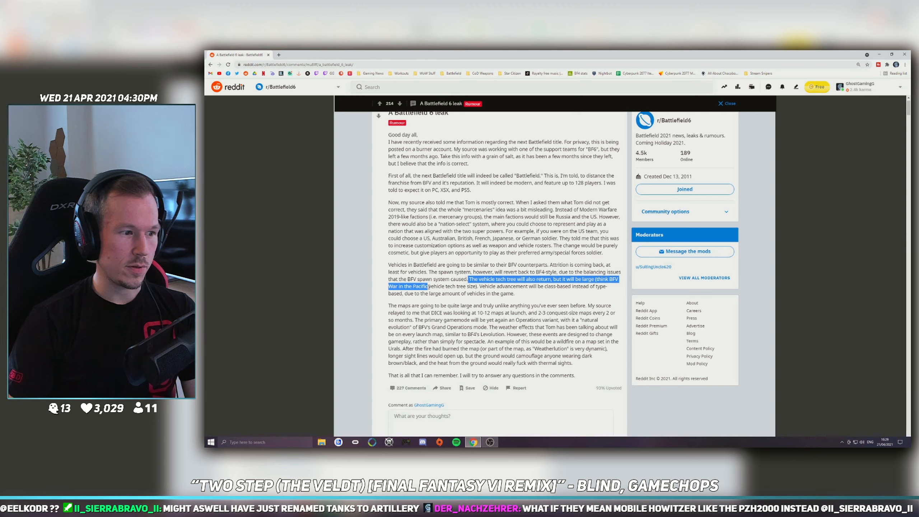